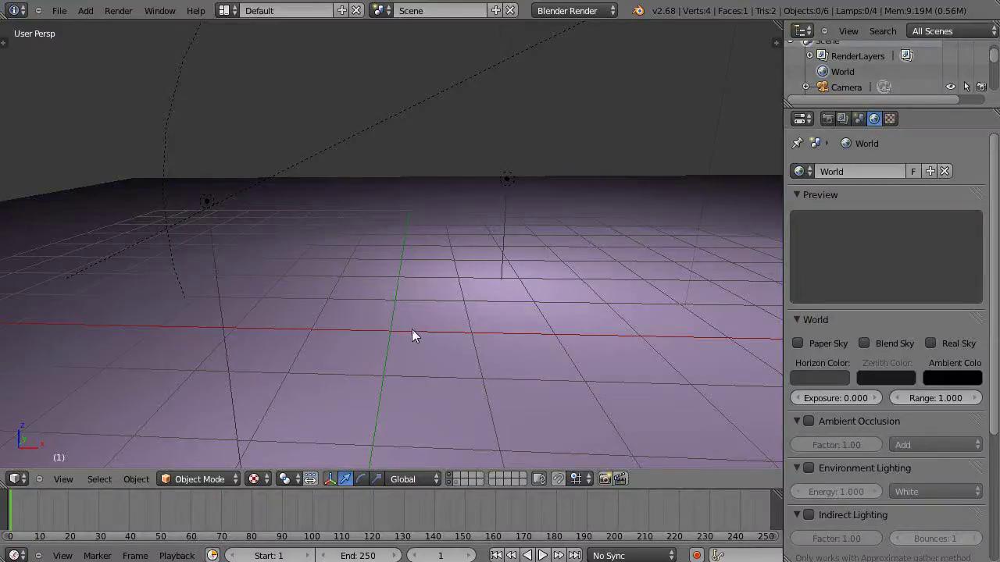
- Orbit the view slightly and call up the Add menu to insert a mesh
middle_click_drag(411, 336, 412, 338)
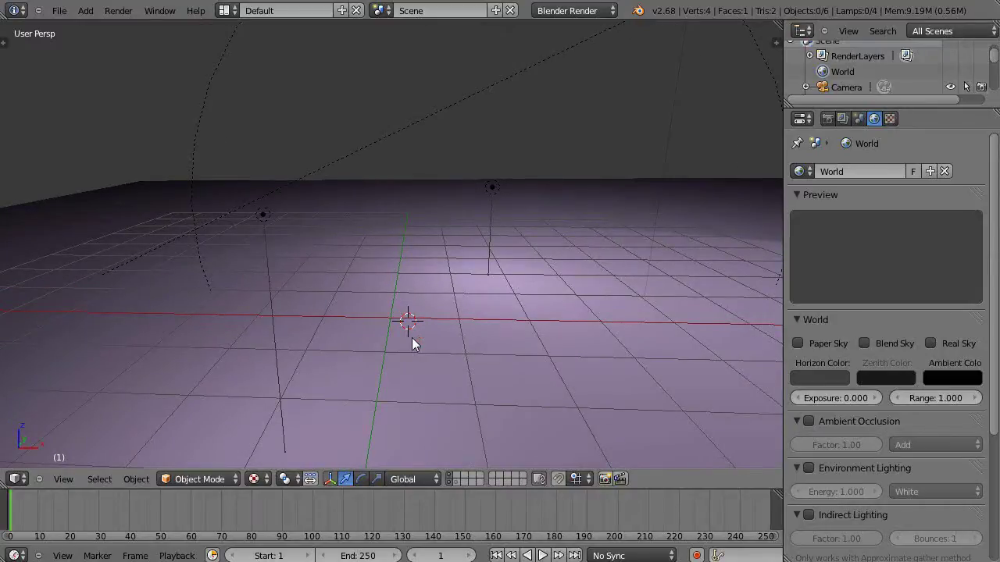
middle_click_drag(411, 344, 409, 341)
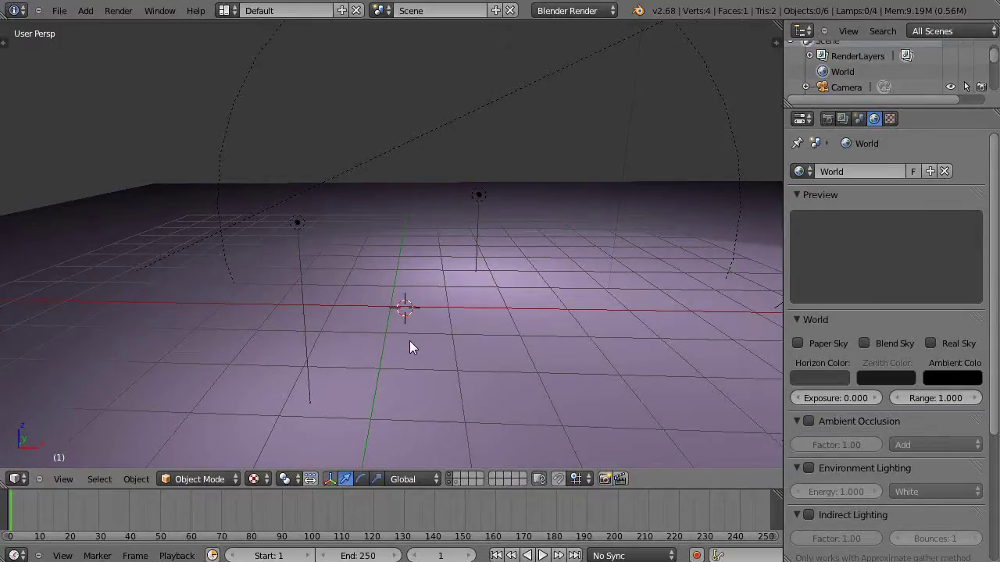
key("shift+a")
- Add a cube and lift it upward along the Z axis
mouse_move(411, 344)
left_click(466, 356)
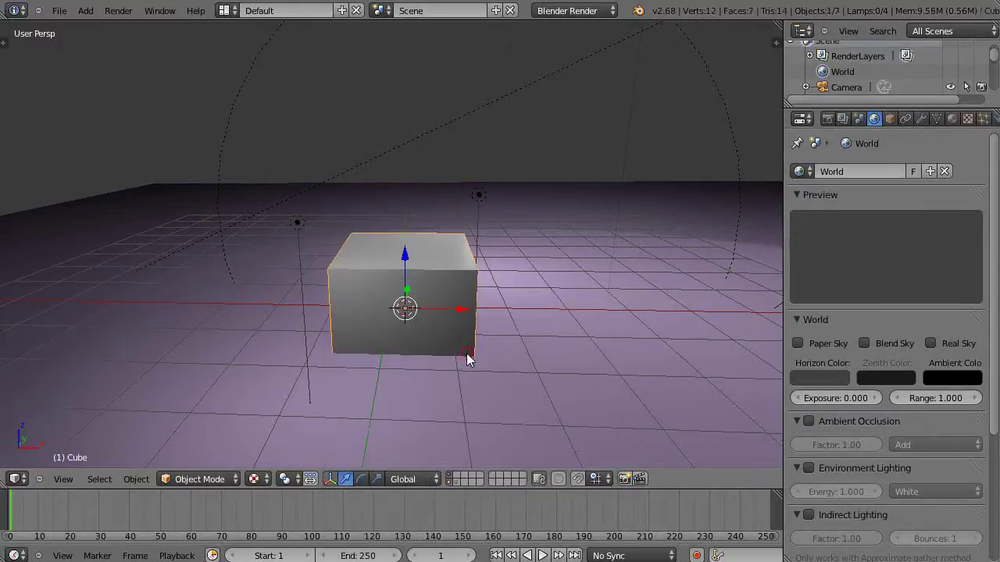
left_click_drag(405, 258, 409, 213)
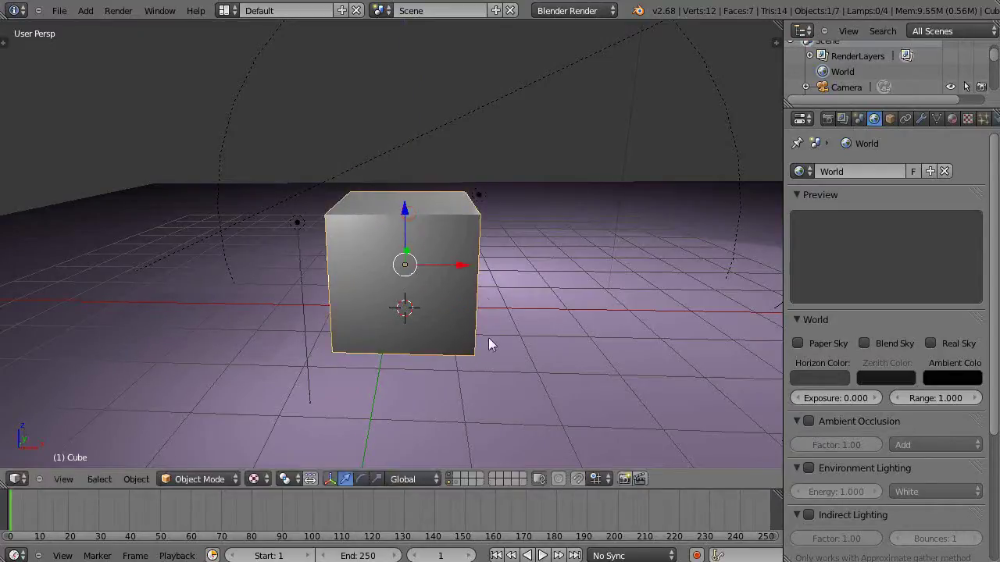
middle_click_drag(485, 317, 488, 329)
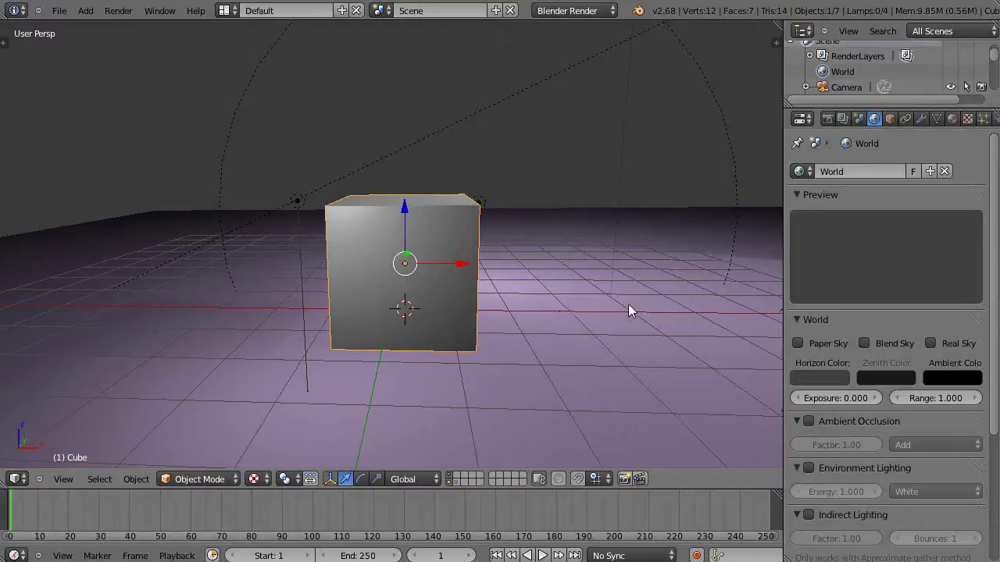
- Apply Quick Smoke to the cube so a smoke domain box encloses it
left_click(136, 478)
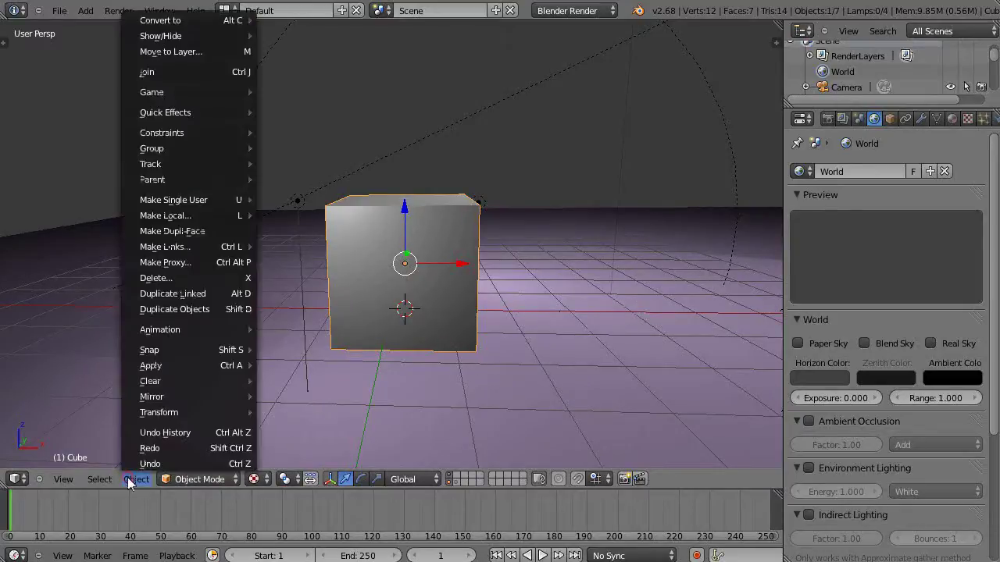
mouse_move(150, 116)
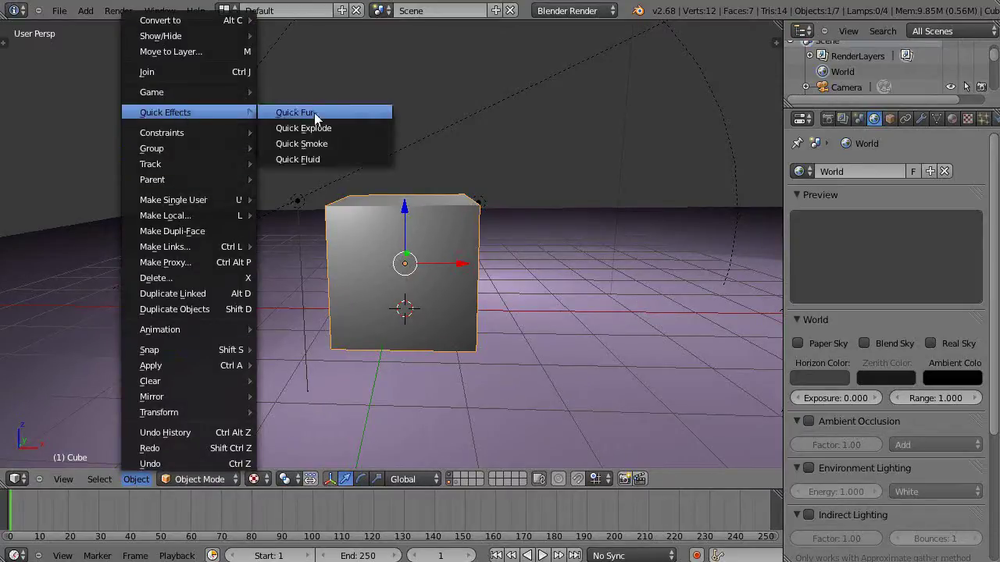
left_click(308, 144)
scroll(414, 268, "down", 1)
scroll(412, 268, "down", 1)
scroll(412, 268, "up", 1)
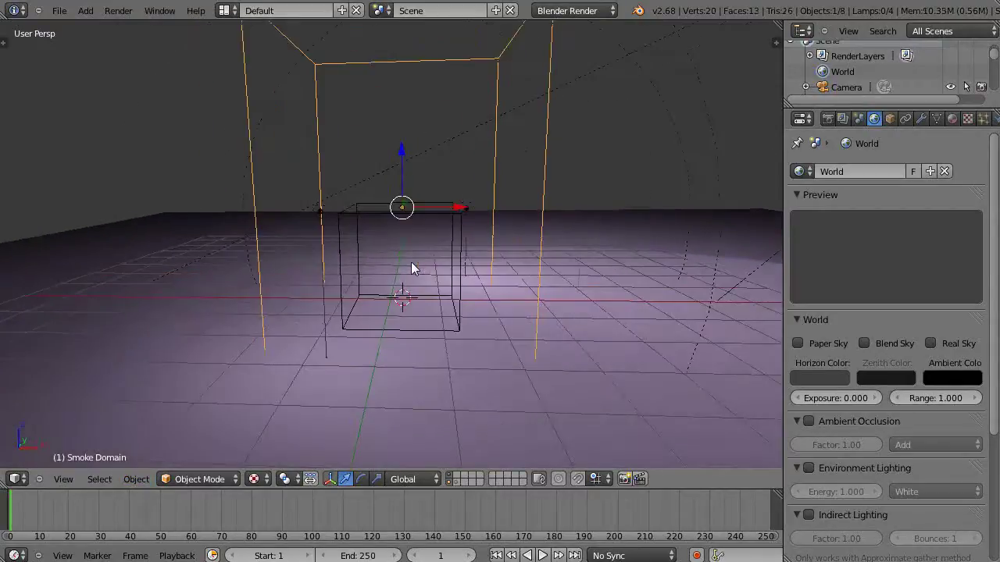
- Preview the smoke playback, then show the cube's Physics settings in a widened Properties editor
key("alt+a")
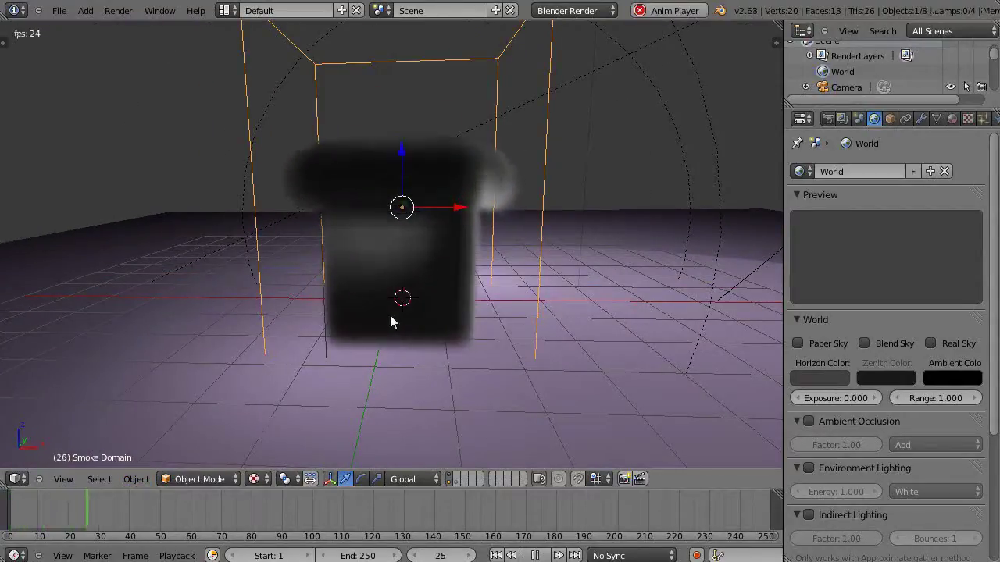
key("Escape")
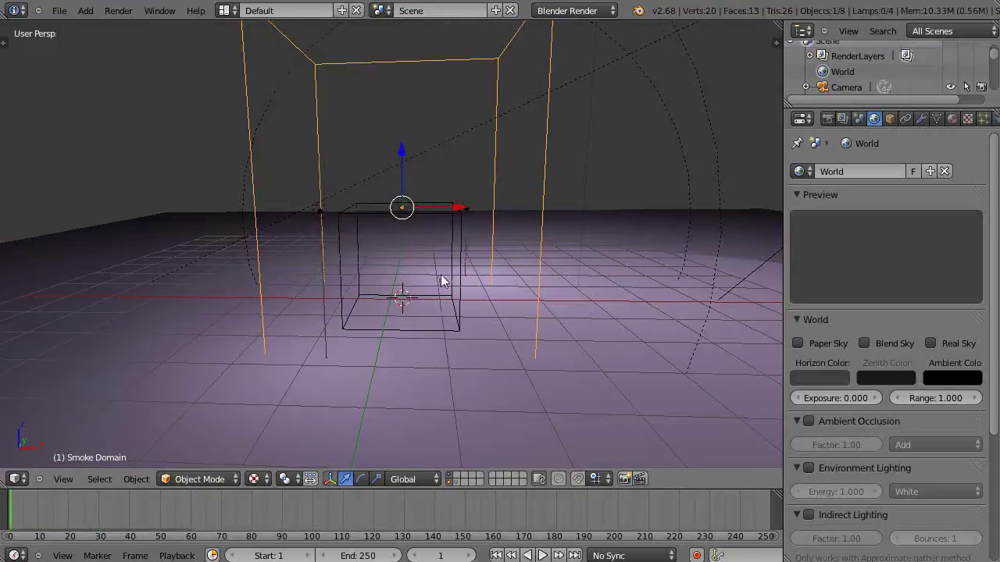
right_click(457, 289)
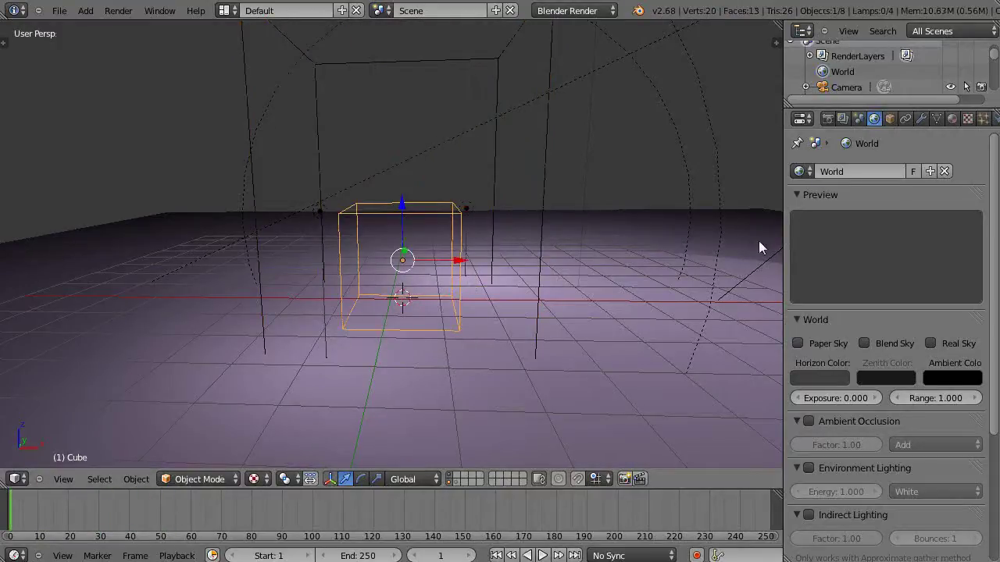
left_click_drag(782, 241, 765, 242)
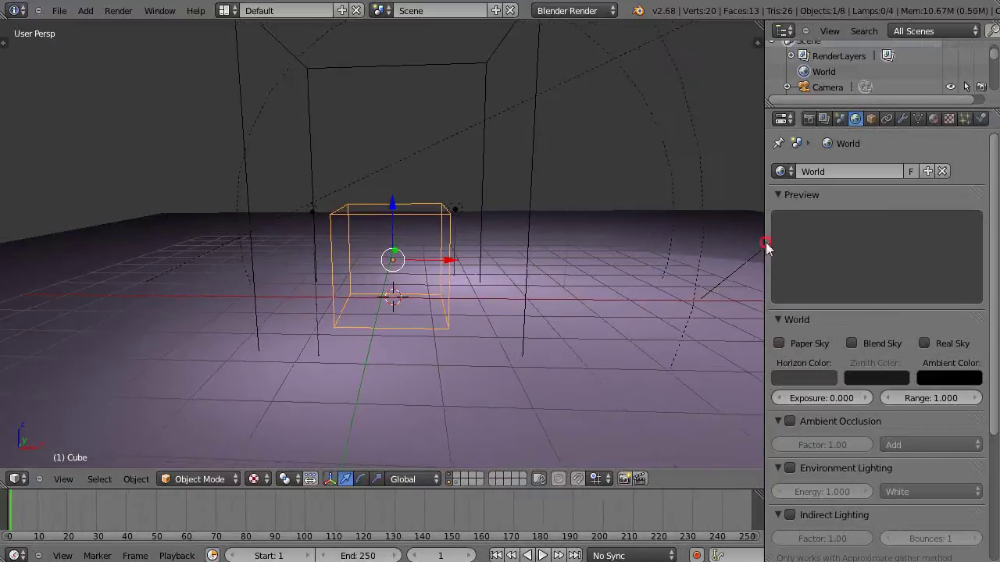
left_click(981, 118)
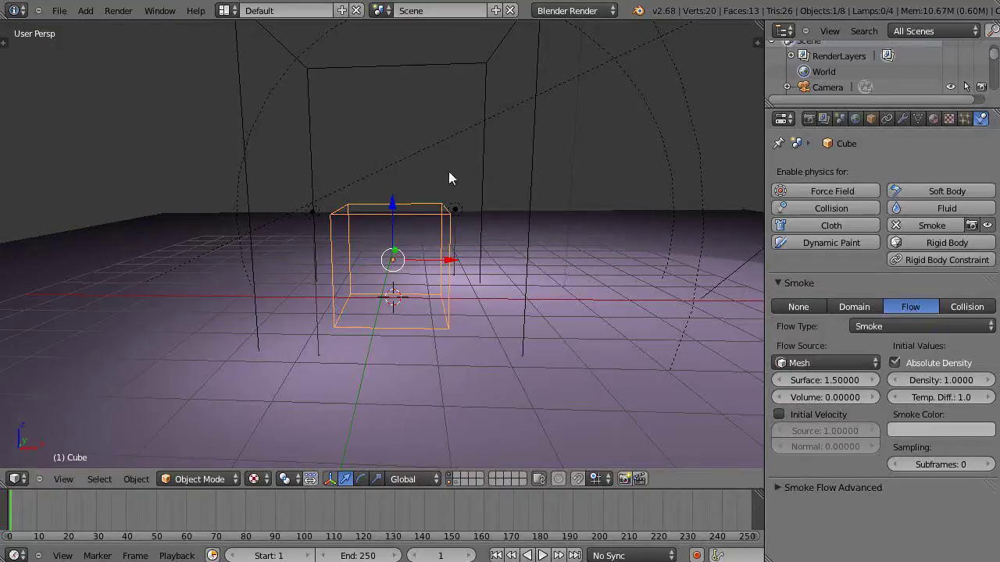
- Select the domain, then reselect the cube to view its smoke Flow settings
right_click(531, 223)
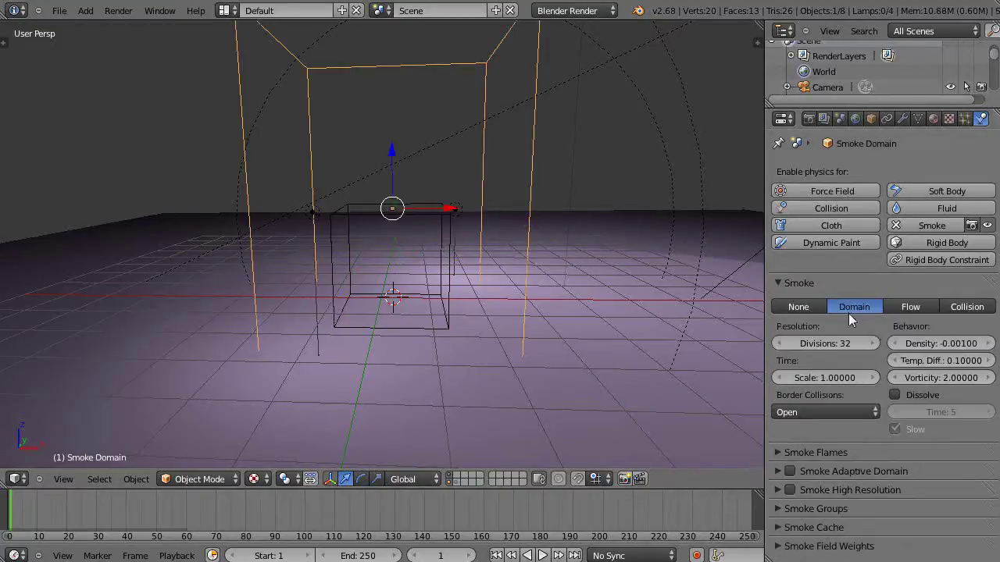
right_click(369, 209)
right_click(369, 210)
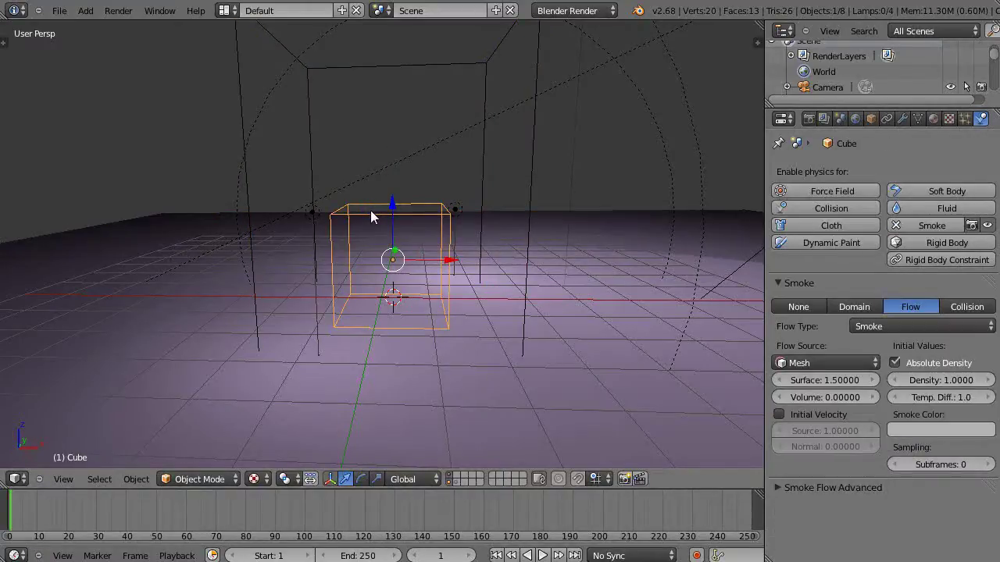
- Delete the cube and add a cylinder in its place
key("x")
left_click(371, 209)
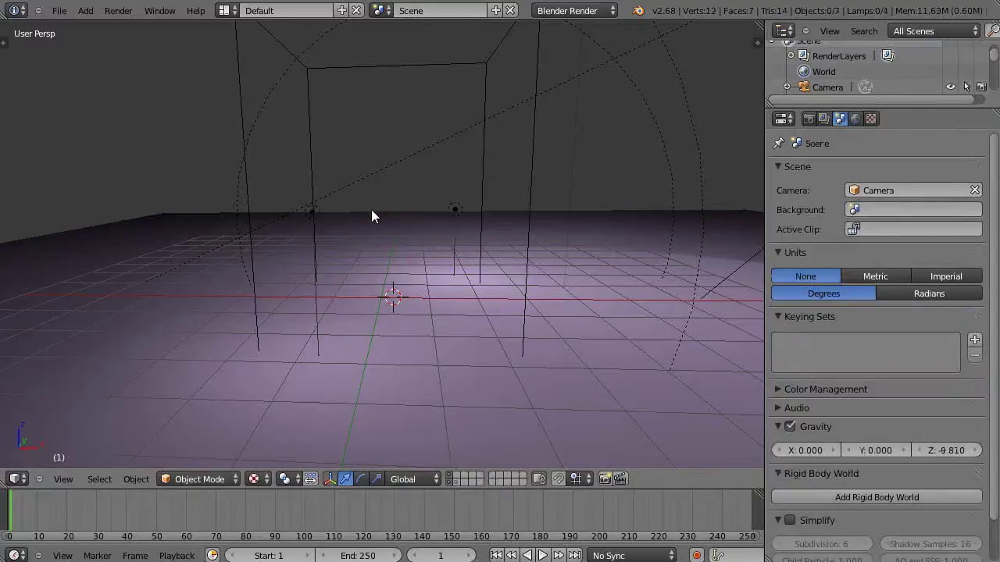
key("shift+a")
mouse_move(371, 210)
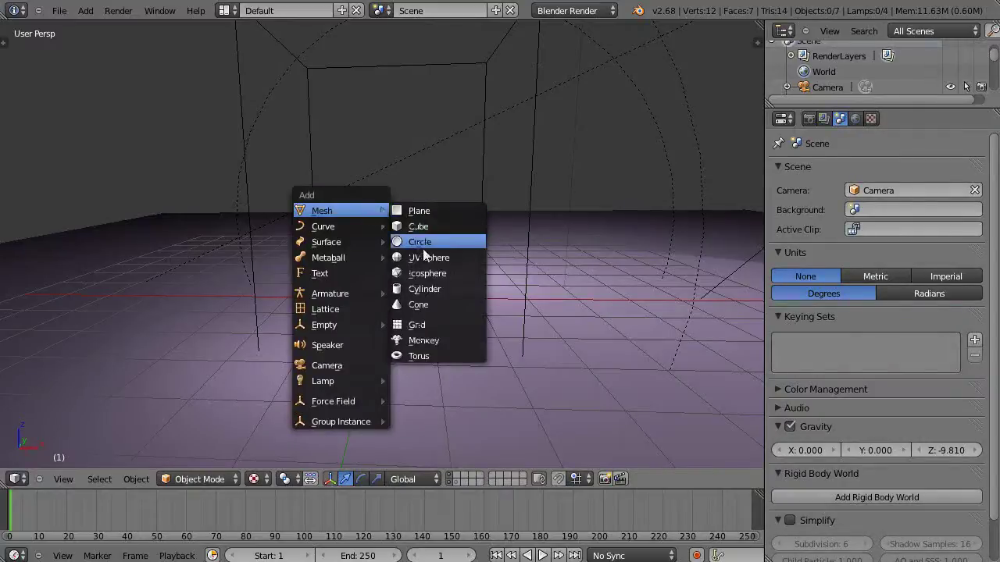
left_click(429, 289)
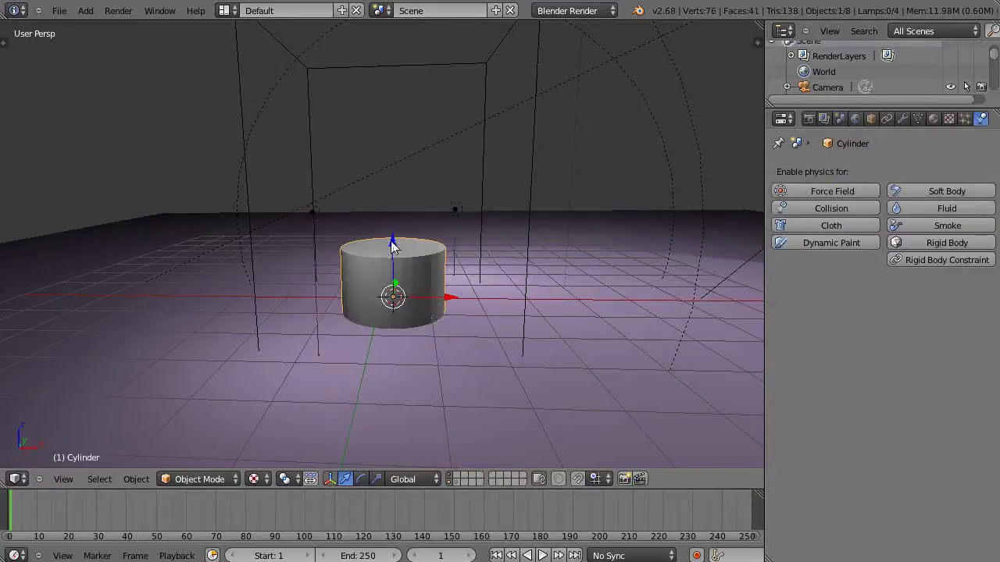
- Move the cylinder, scale it down, and lower it along Z inside the domain
key("g")
left_click(407, 214)
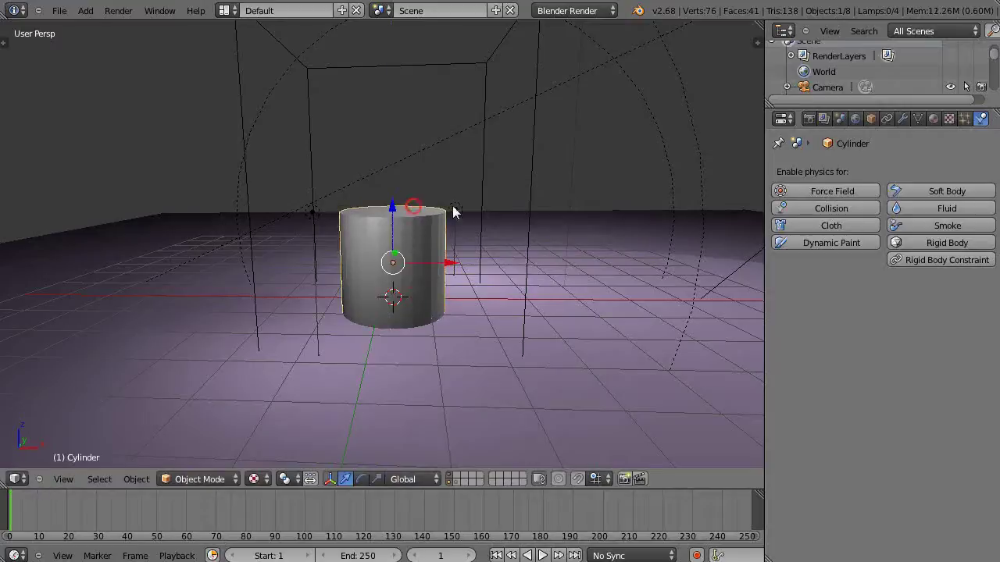
key("s")
left_click(496, 259)
left_click_drag(395, 212, 399, 235)
mouse_move(463, 252)
middle_mouse_down()
mouse_move(458, 230)
mouse_move(456, 239)
middle_mouse_up()
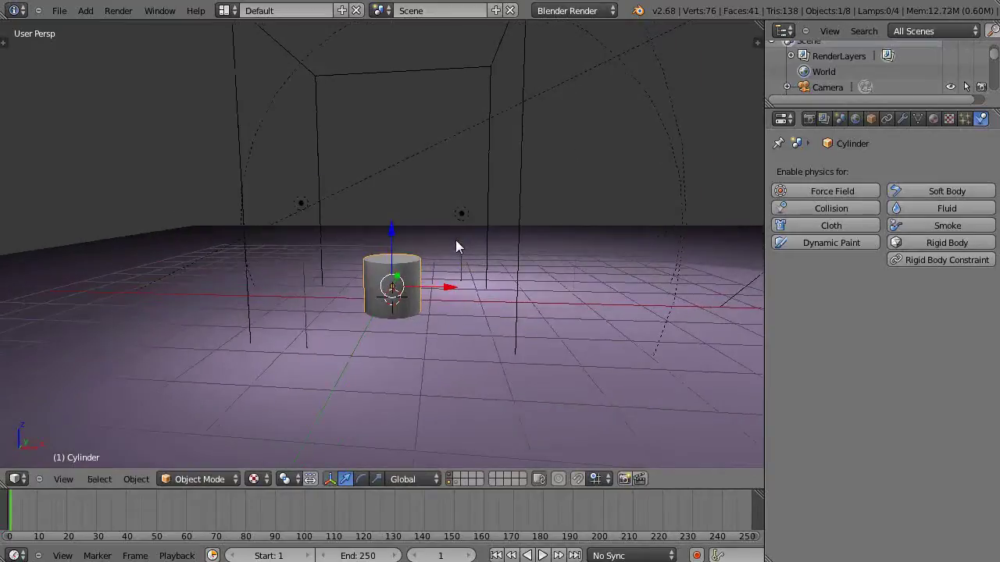
- Give the cylinder Smoke physics of type Flow, emitting smoke from its mesh
left_click(945, 225)
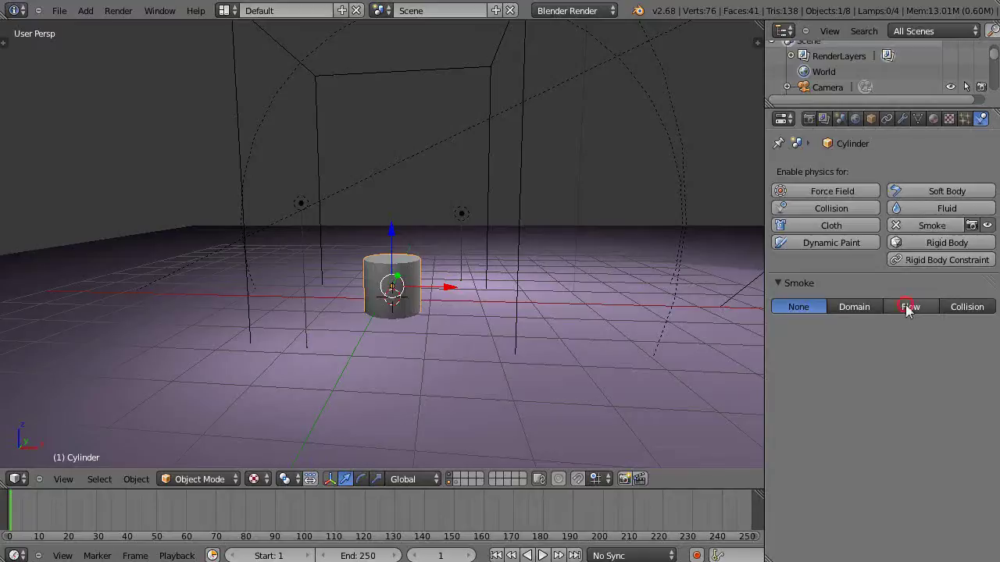
left_click(905, 306)
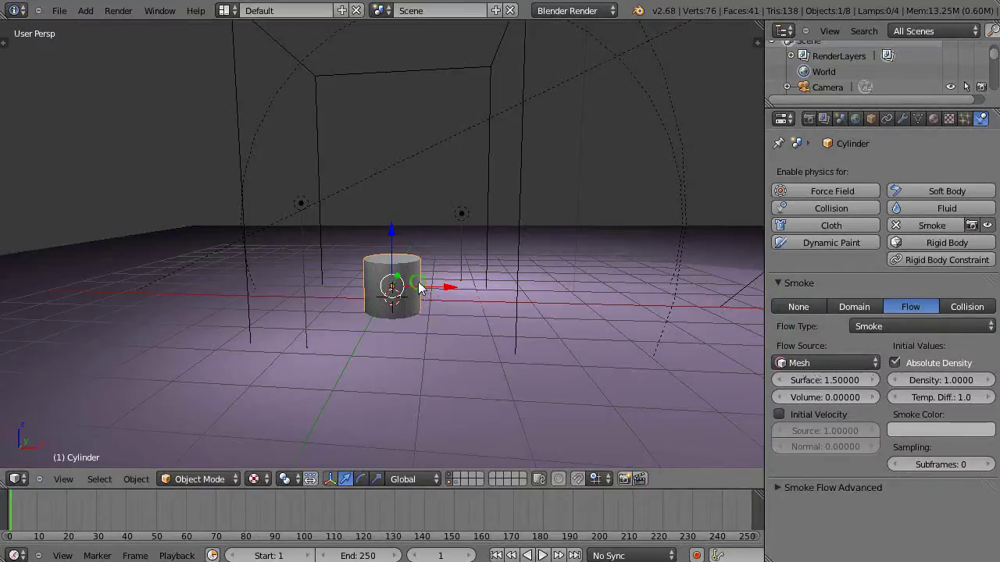
middle_click_drag(419, 289, 419, 283)
middle_click_drag(442, 235, 437, 275)
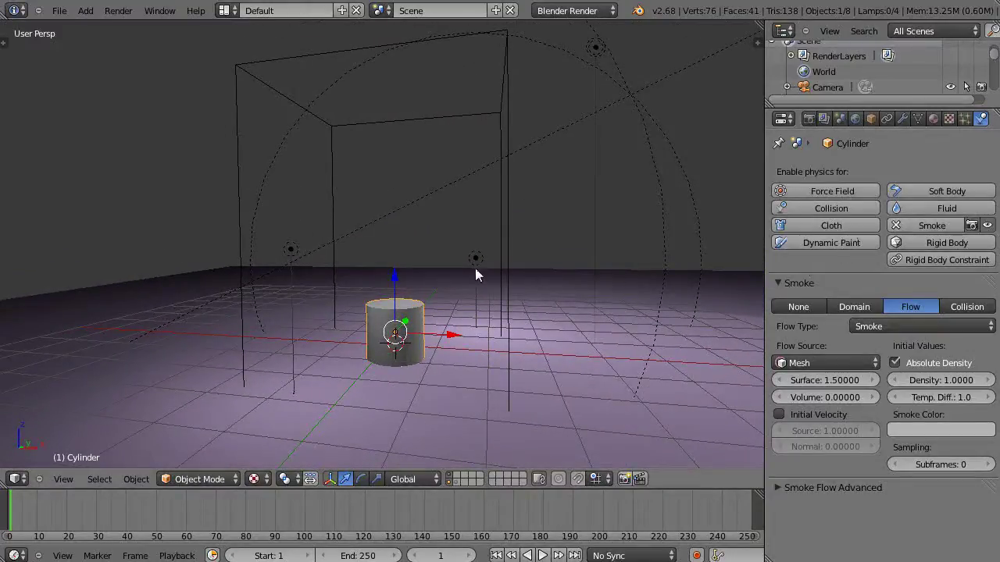
- Select the domain, set the end frame to 101, and play back the rising smoke
right_click(507, 285)
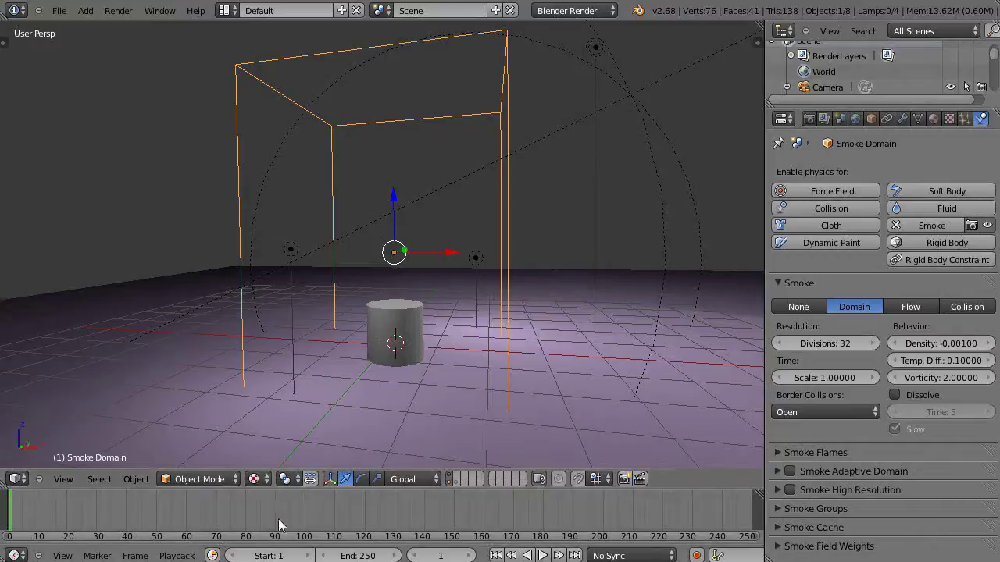
left_click_drag(367, 556, 308, 557)
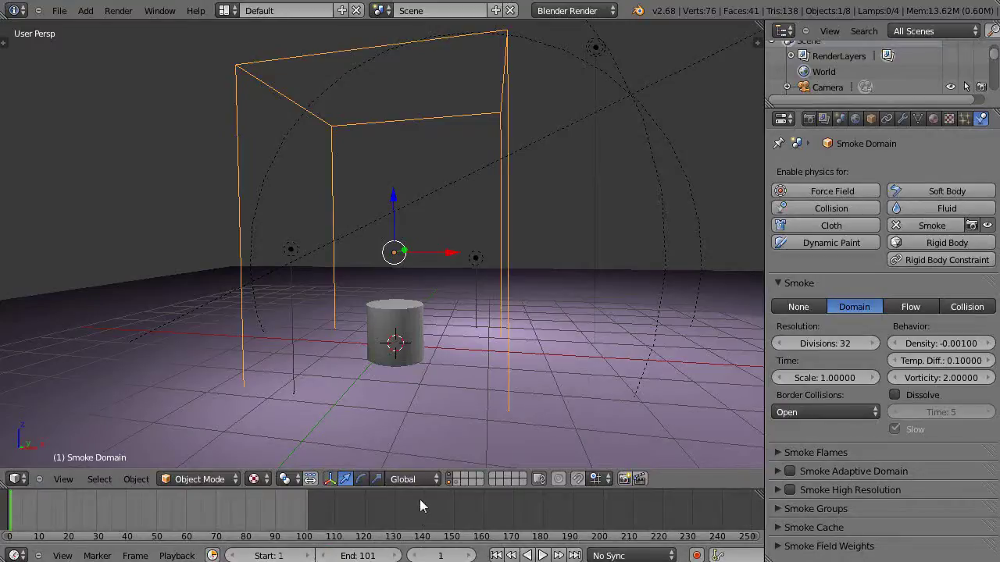
key("alt+a")
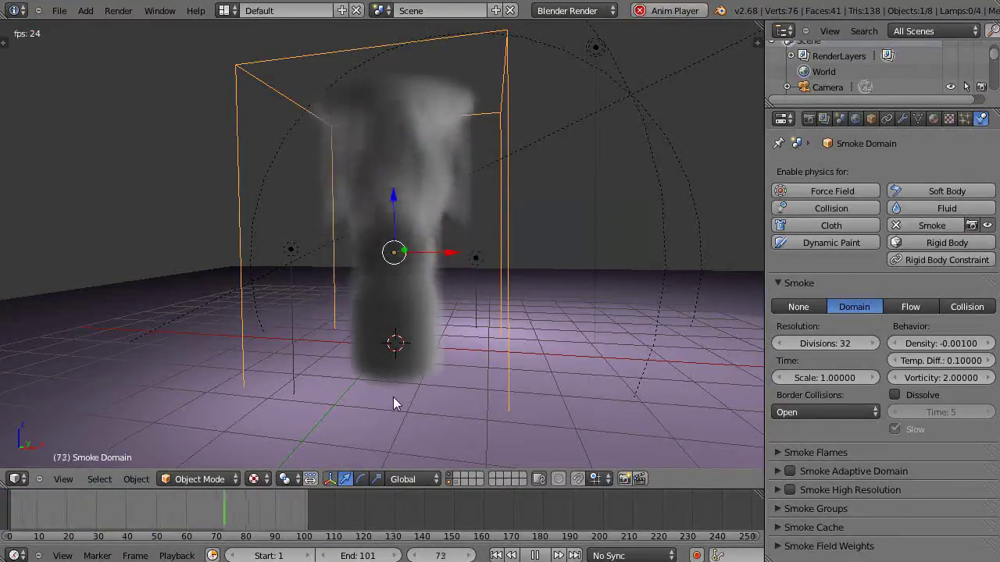
key("Escape")
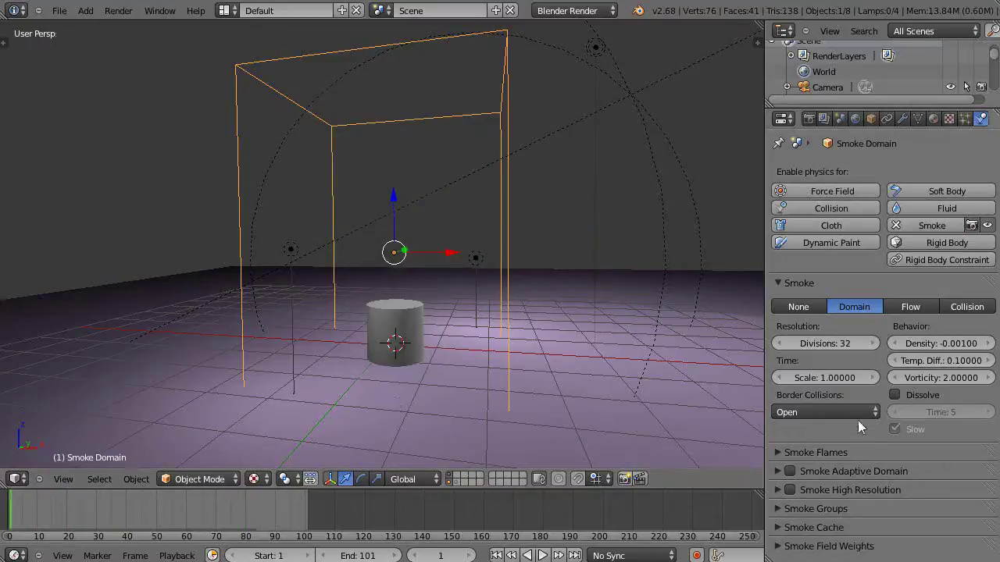
- Tick Smoke Adaptive Domain on the 32-division domain and play back the smoke
left_click(790, 472)
left_click(778, 471)
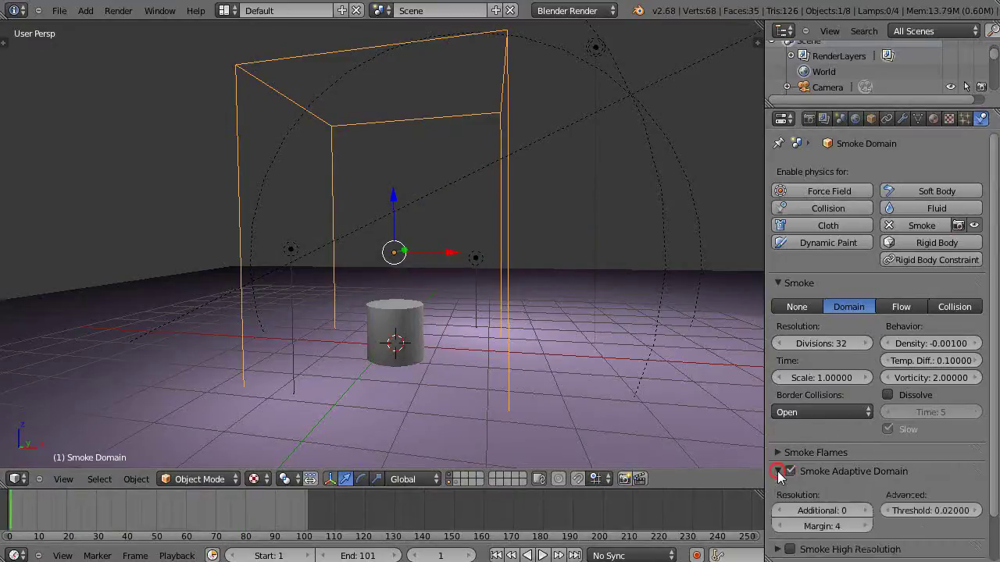
scroll(817, 460, "down", 2)
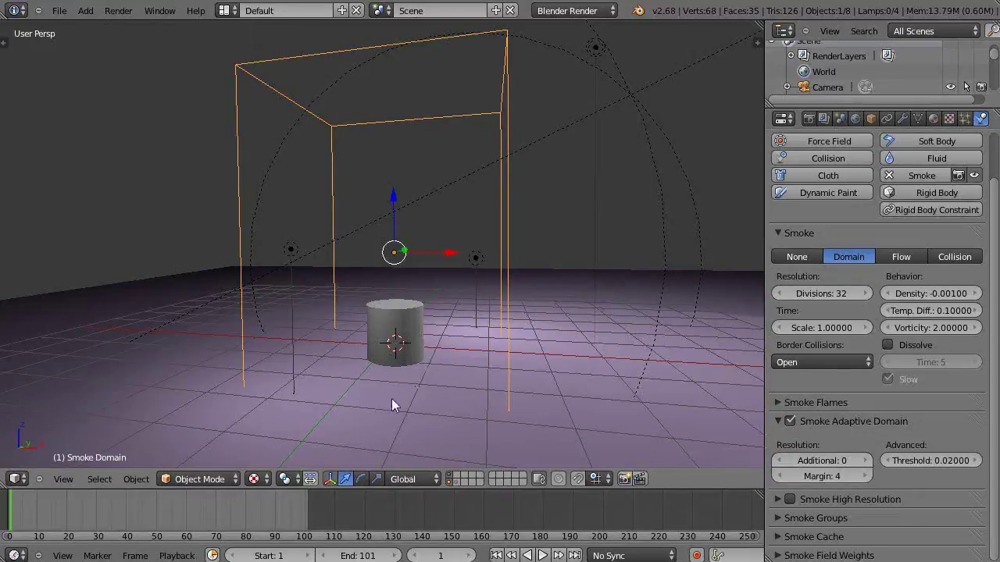
key("alt+a")
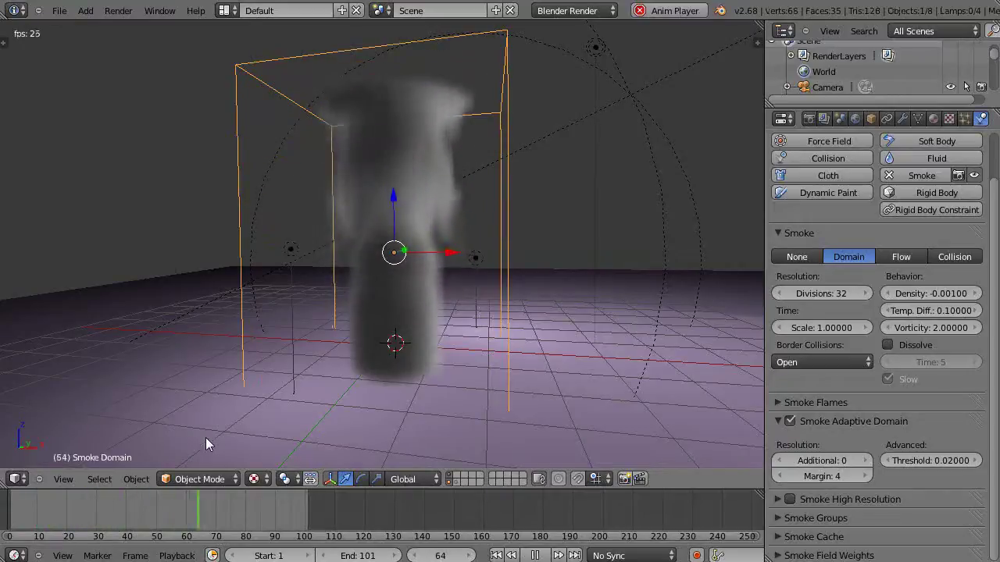
key("Escape")
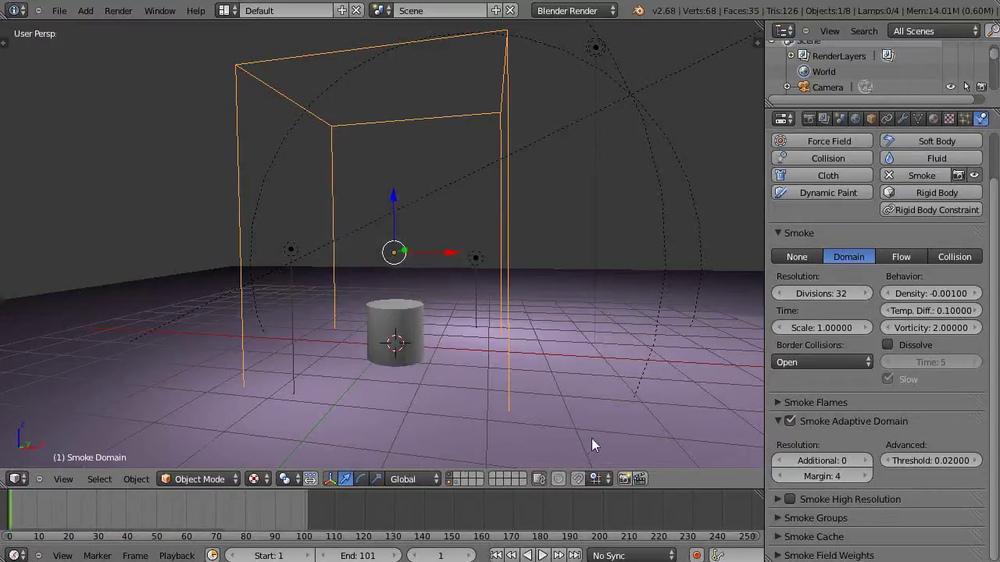
- Set the domain Divisions to 70 and untick Smoke Adaptive Domain
left_click(840, 295)
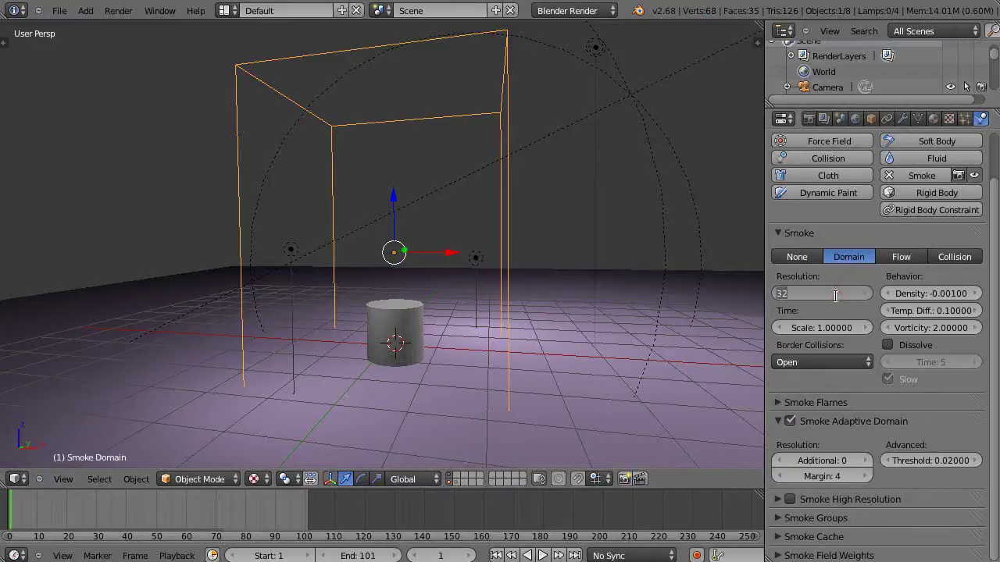
type("70")
key("Return")
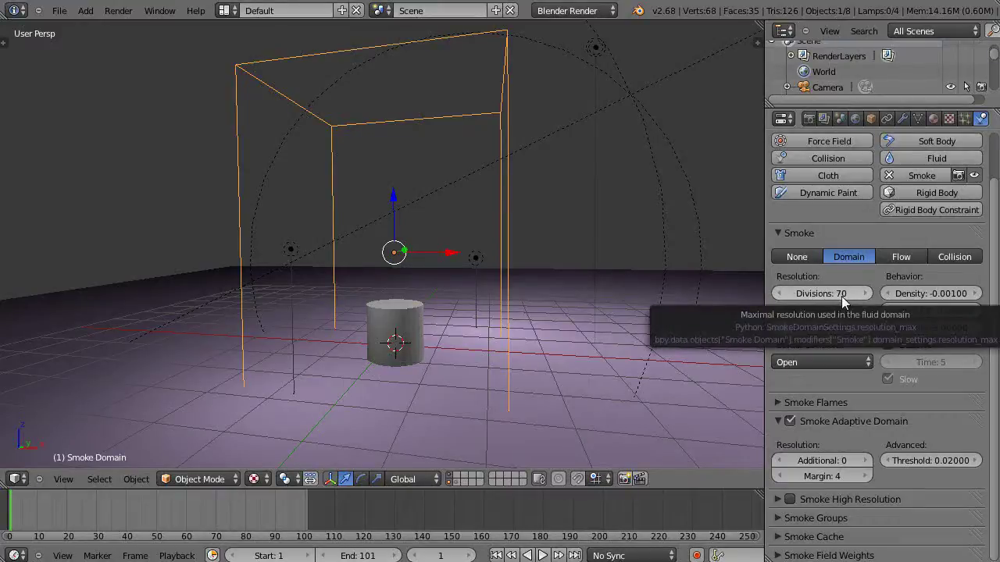
left_click(789, 422)
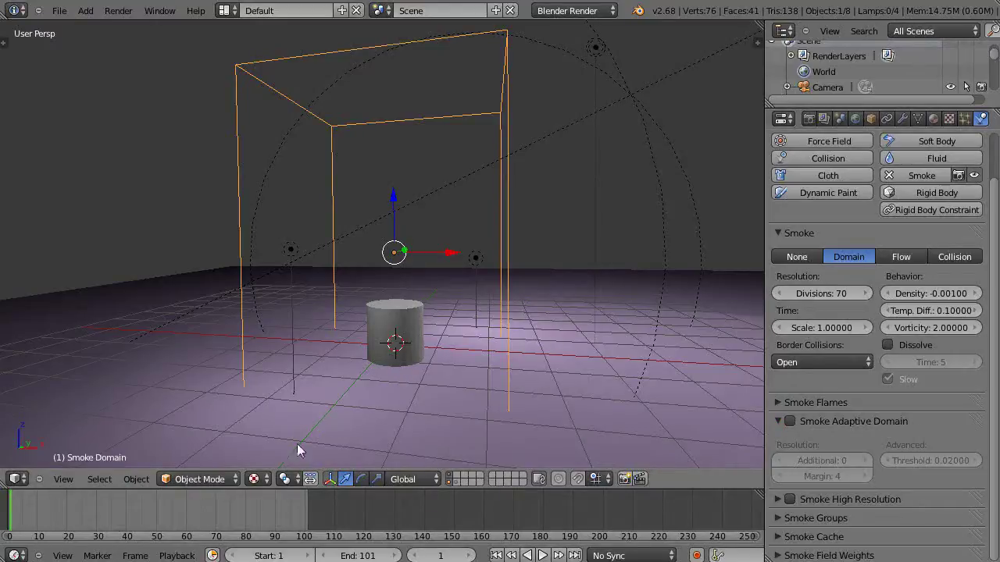
- Play the 70-division smoke with adaptive domain off, then re-enable it and play again
key("alt+a")
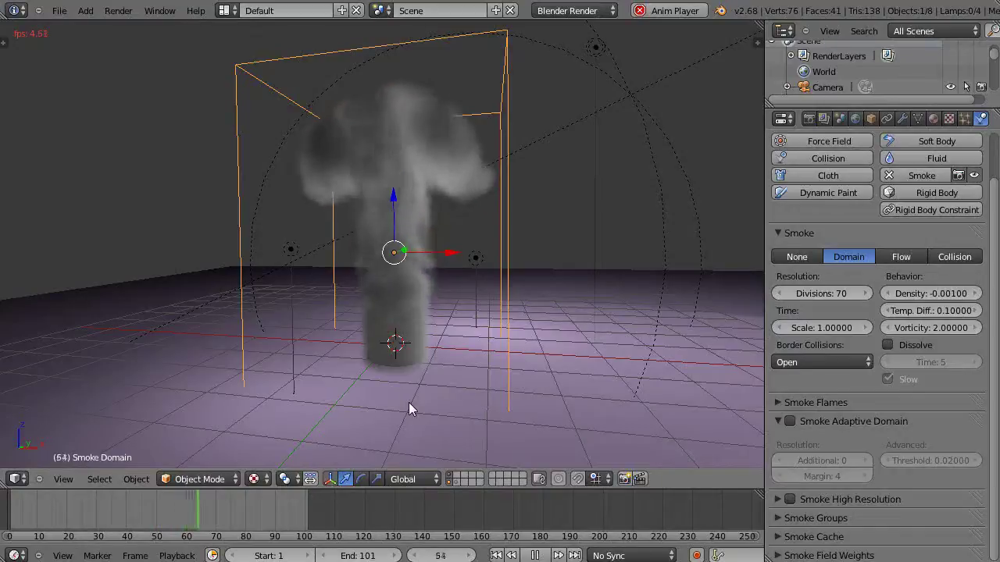
key("Escape")
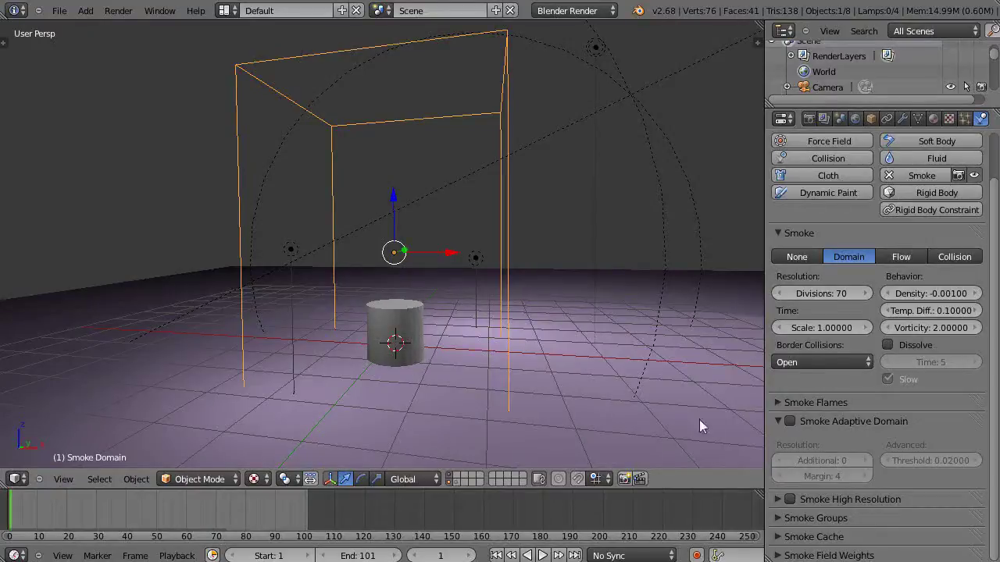
left_click(789, 422)
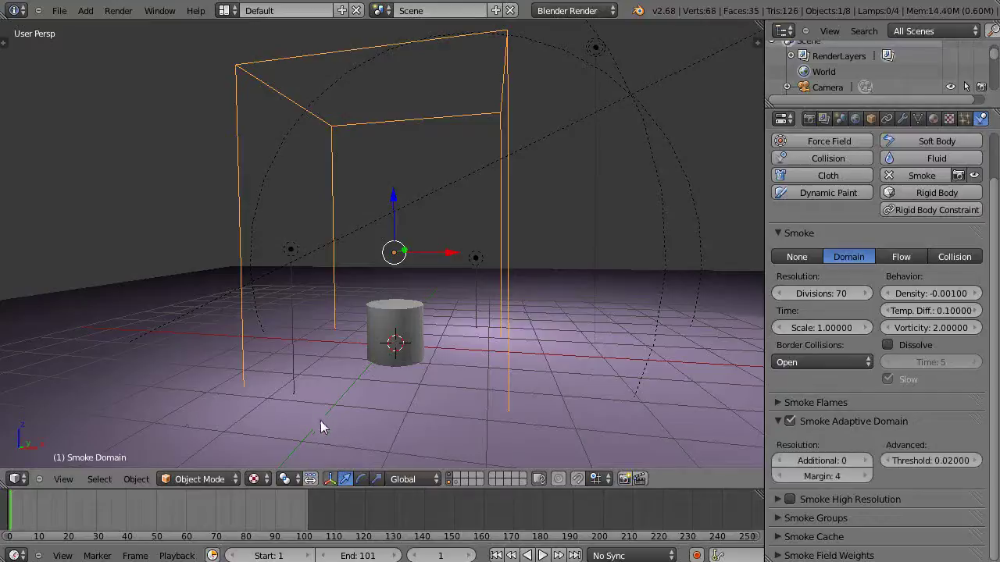
key("alt+a")
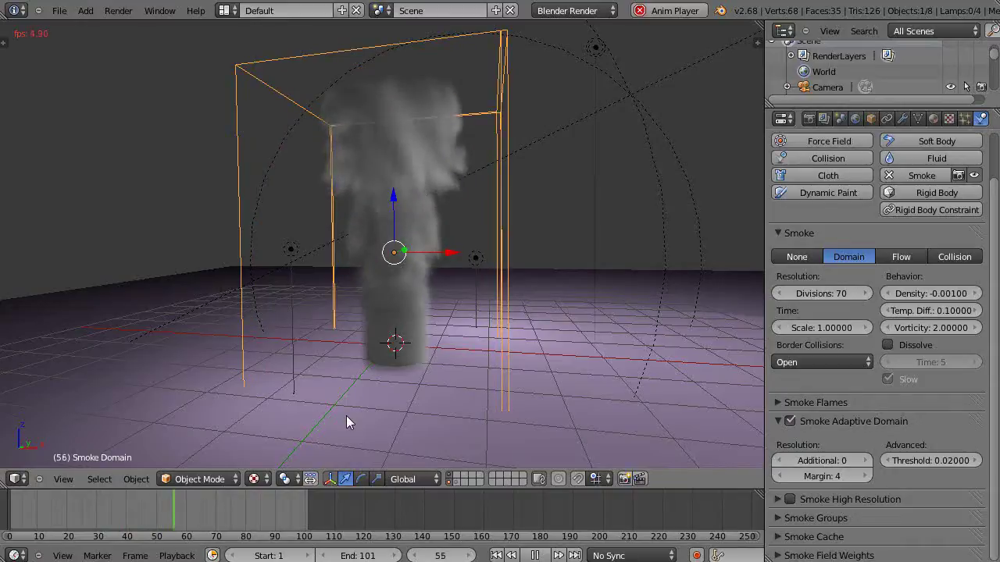
key("Escape")
- Select and delete the old cylinder emitter
right_click(406, 332)
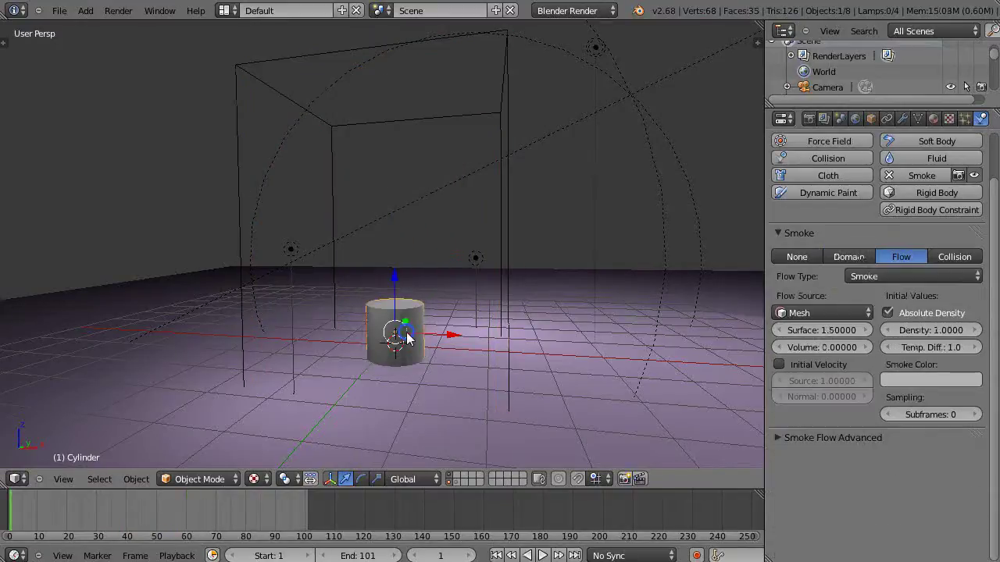
key("x")
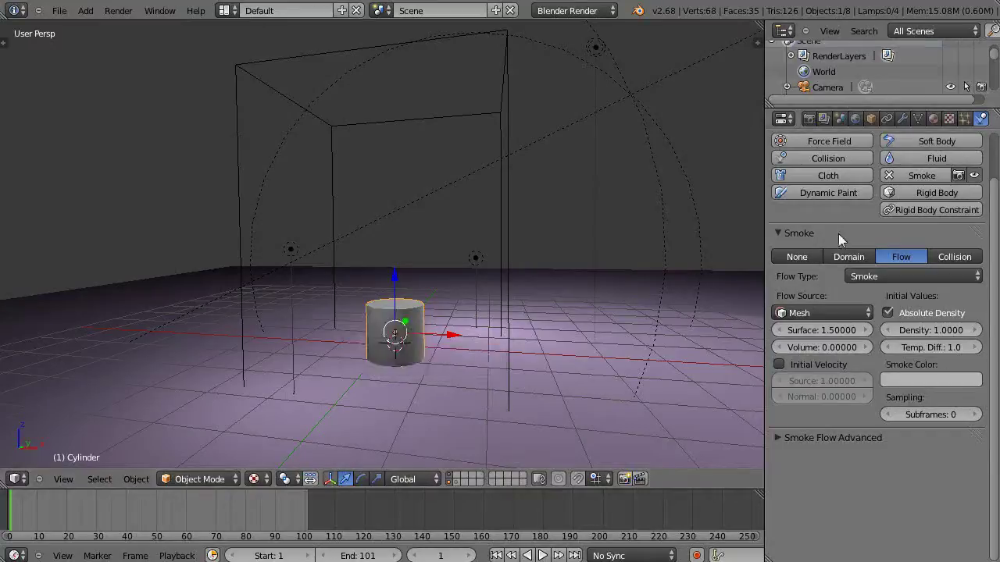
right_click(506, 320)
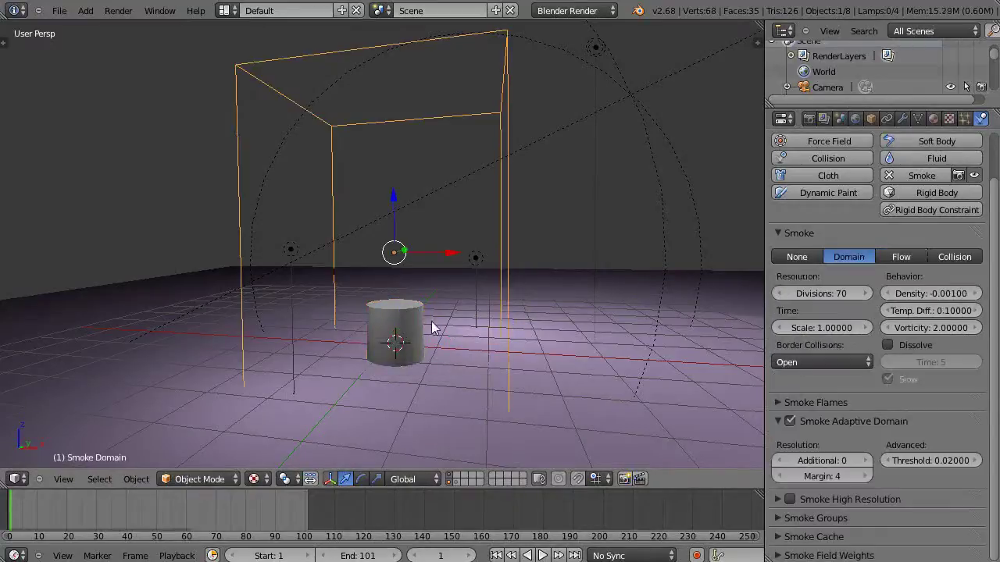
right_click(406, 315)
key("x")
left_click(405, 315)
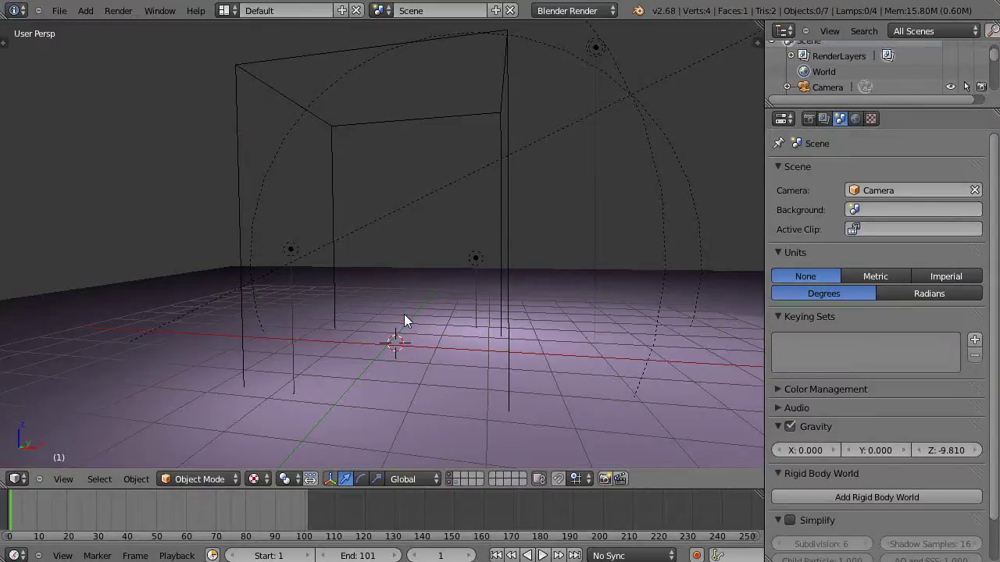
- Snap the cursor to the centre and add a scaled-down cylinder there, nudged vertically
key("shift+s")
left_click(407, 317)
key("shift+a")
mouse_move(397, 338)
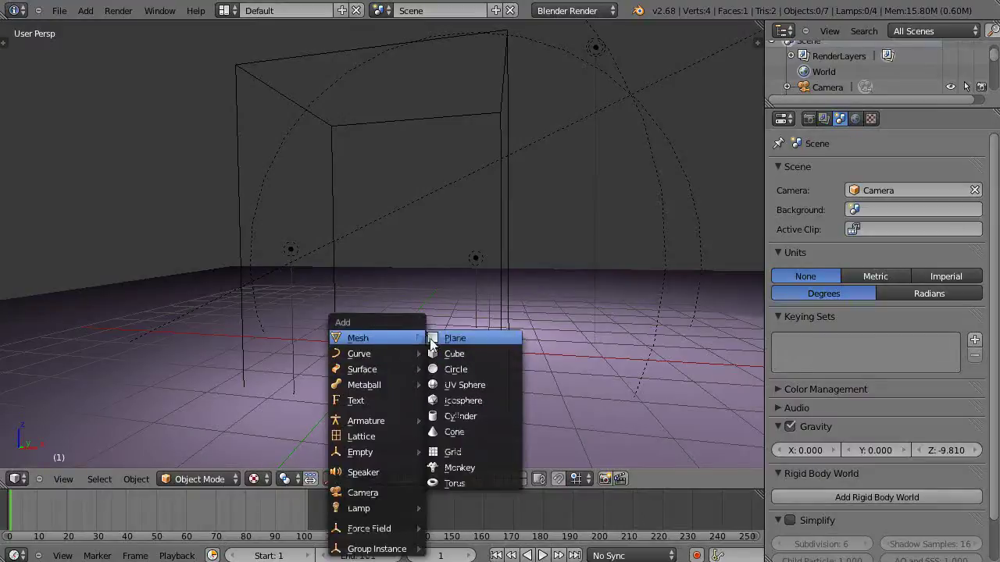
left_click(460, 417)
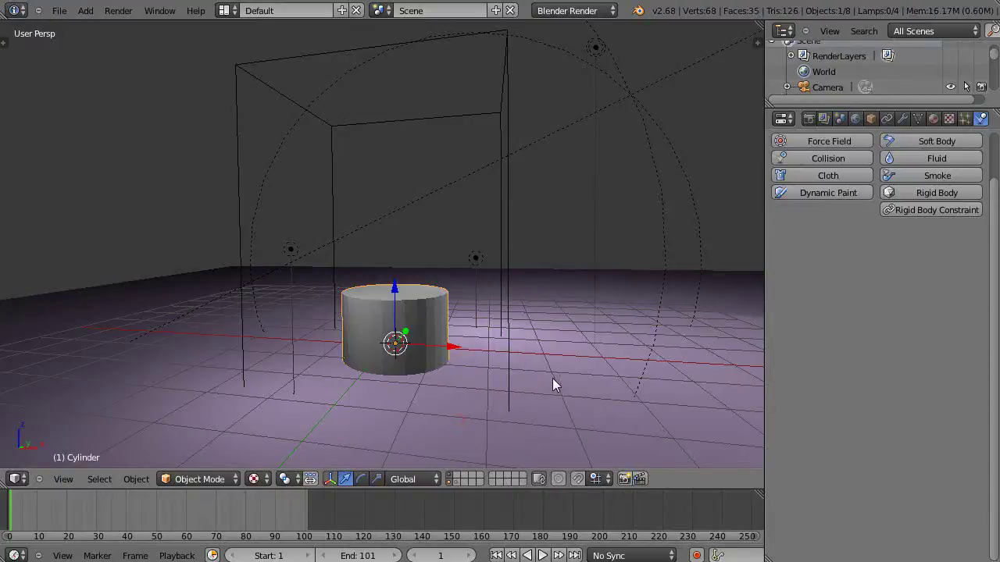
key("s")
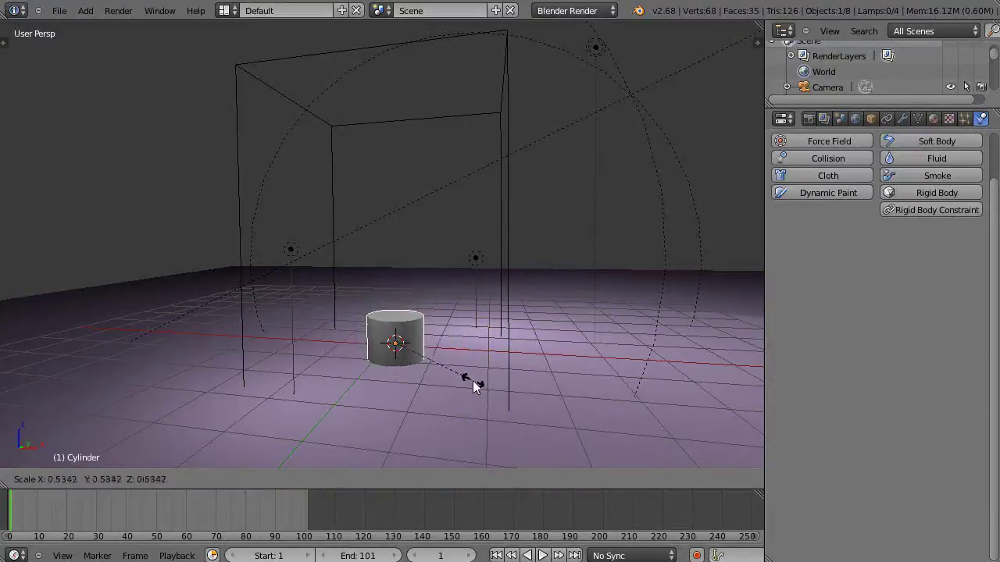
left_click(464, 387)
mouse_move(391, 282)
left_mouse_down()
mouse_move(396, 289)
mouse_move(401, 273)
left_mouse_up()
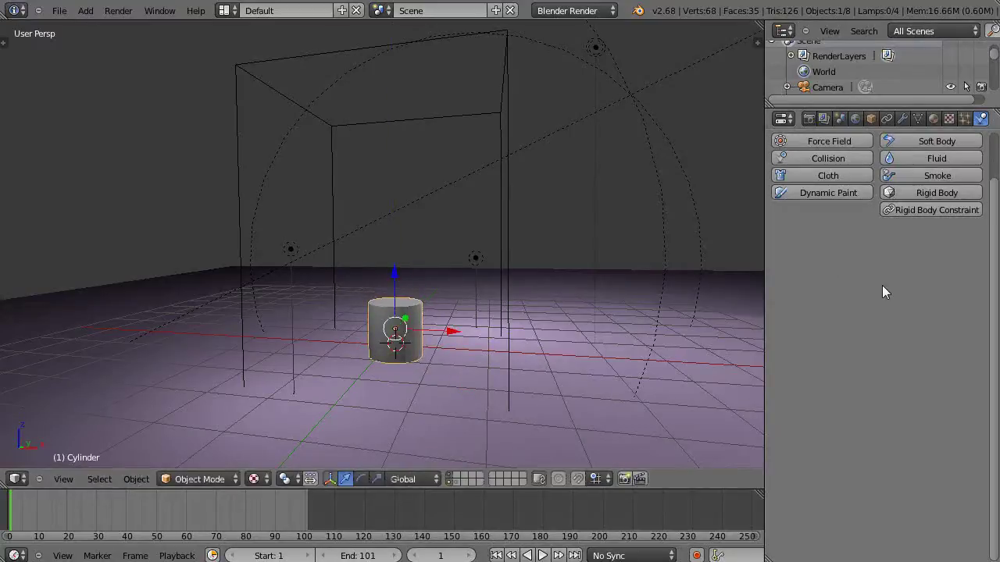
- Make the new cylinder a Smoke Flow source, then select the domain box
left_click(945, 176)
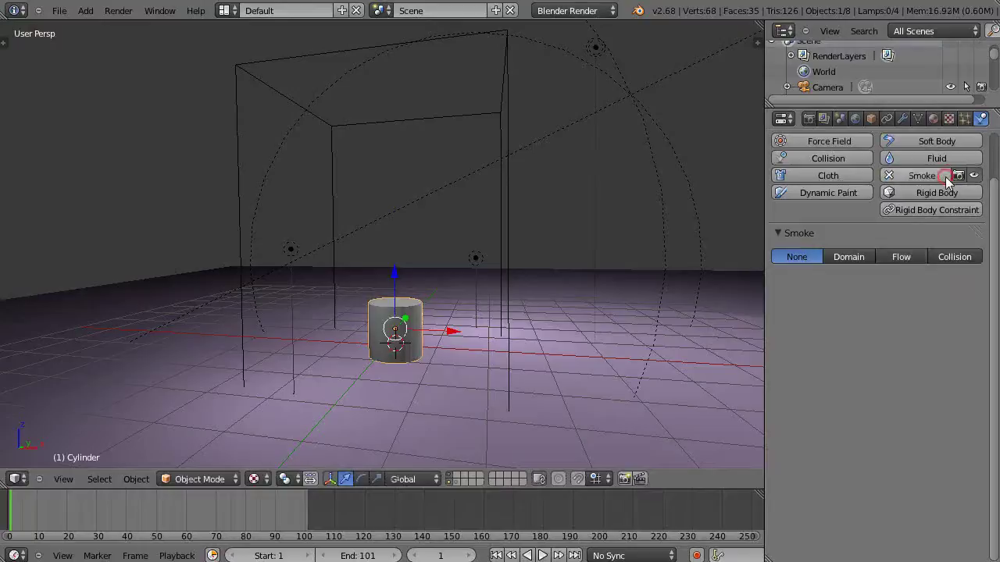
left_click(903, 259)
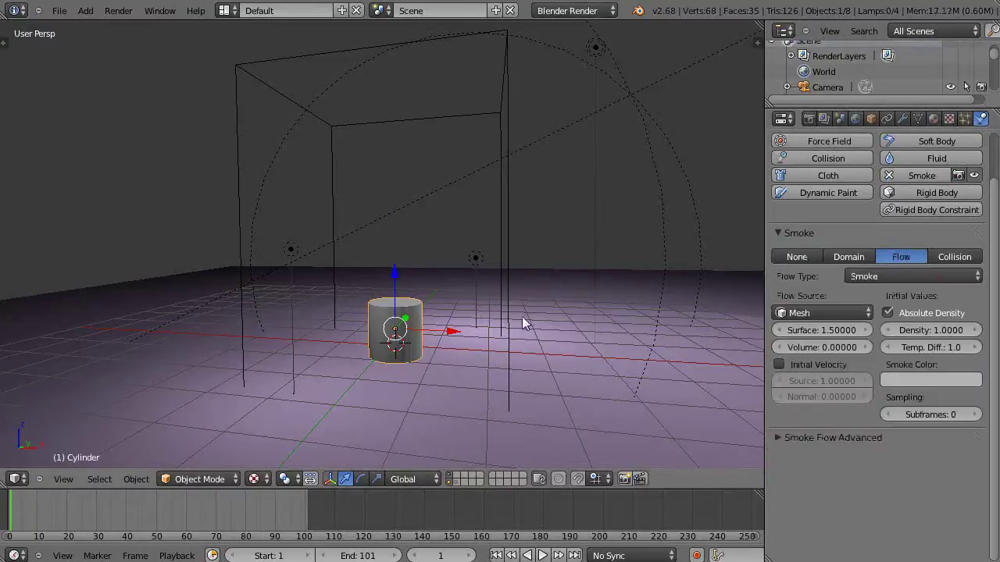
right_click(506, 331)
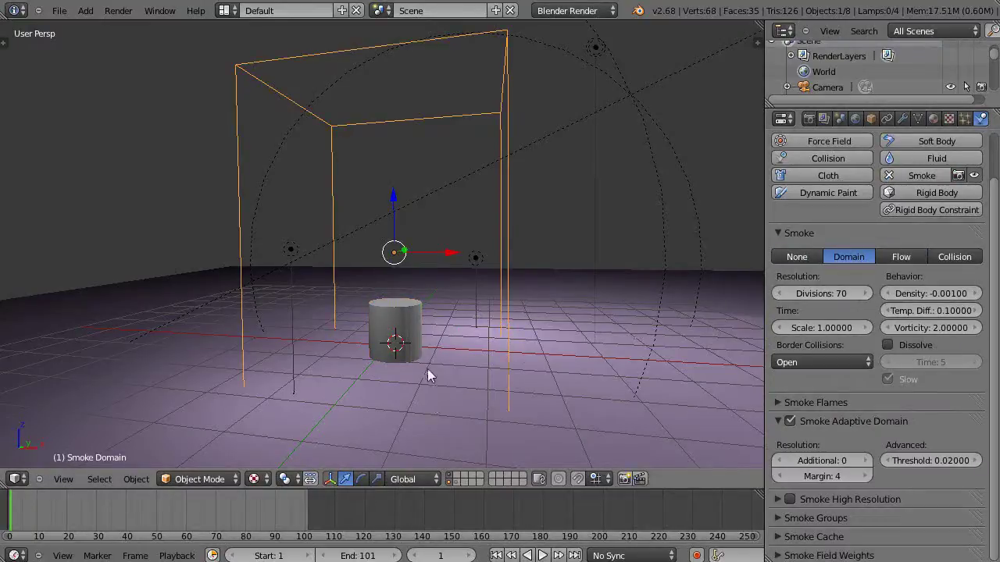
- Enable Smoke Adaptive Domain and play the smoke simulation back from frame 1
left_click(789, 421)
key("alt+a")
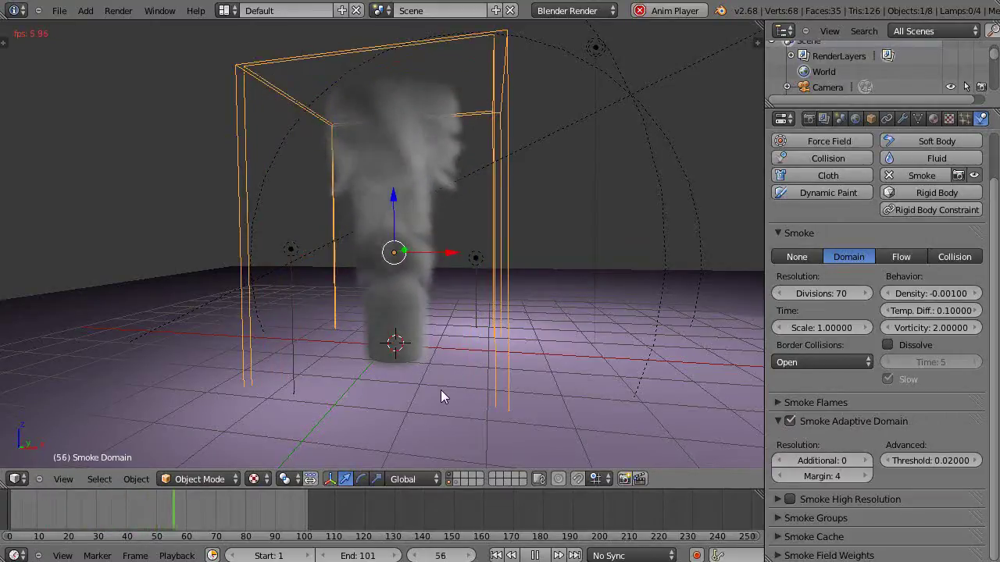
key("Escape")
- Disable Adaptive Domain and replay the cylinder's smoke to compare the result
left_click(790, 422)
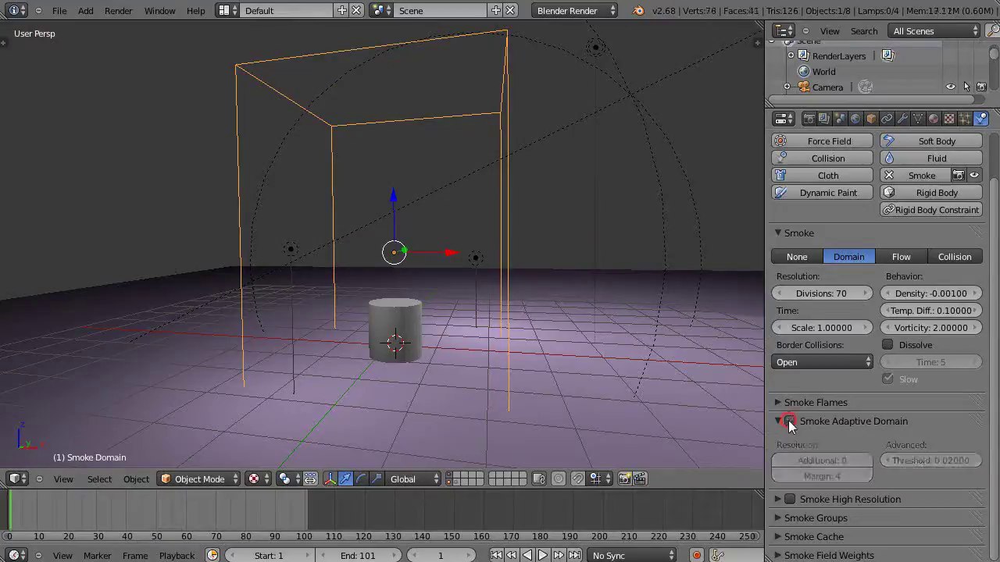
key("alt+a")
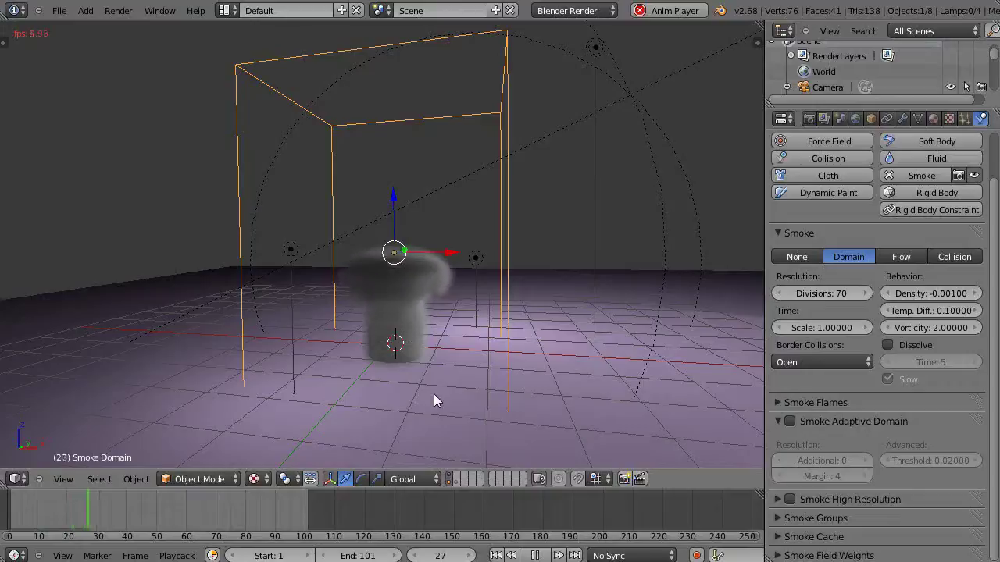
key("Escape")
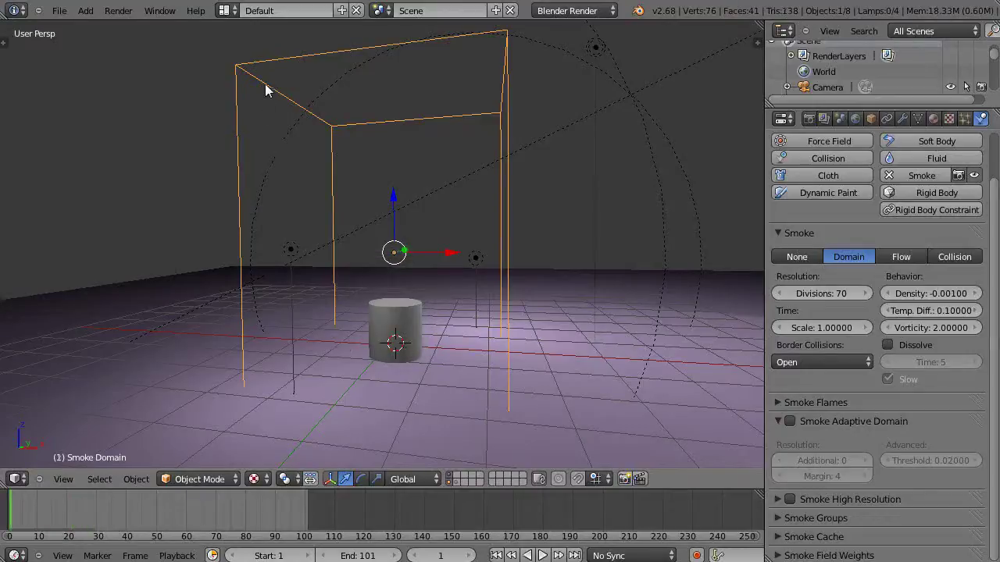